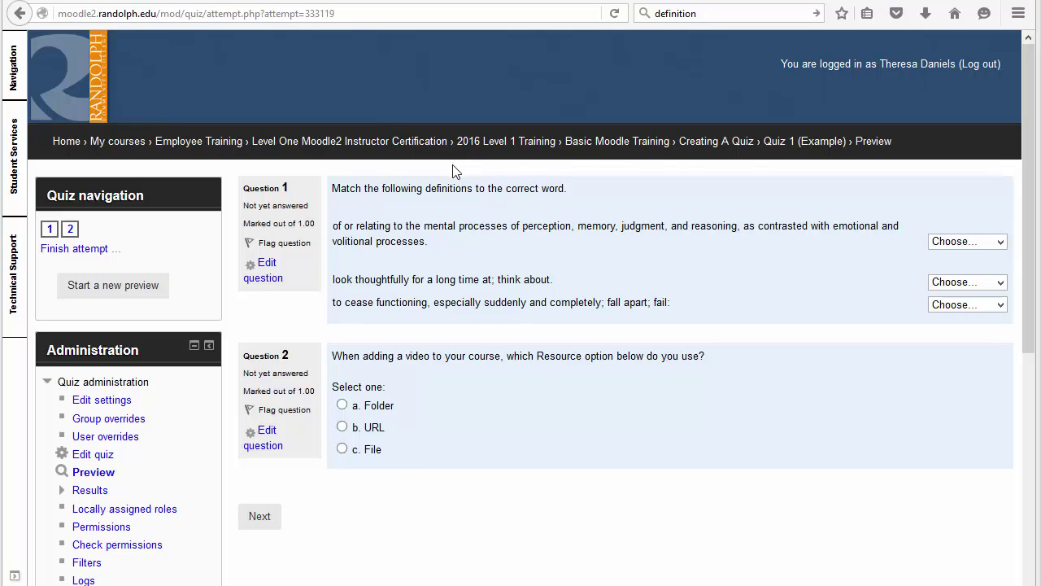
- Turn on editing for the Basic Moodle Training course and start adding a Quiz activity to the Creating A Quiz section
{"action": "left_click", "coordinate": [600, 144]}
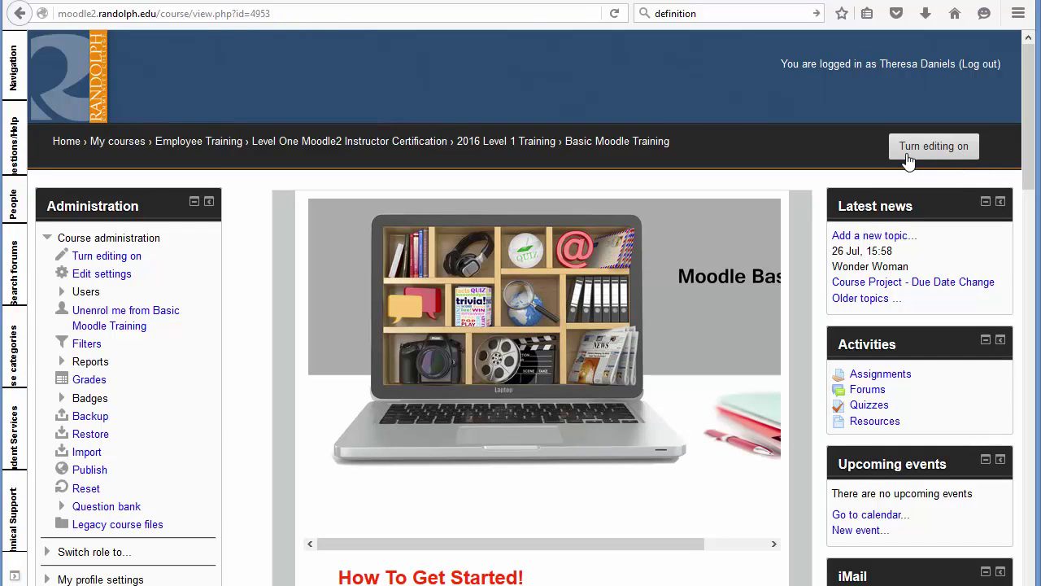
{"action": "left_click", "coordinate": [970, 156]}
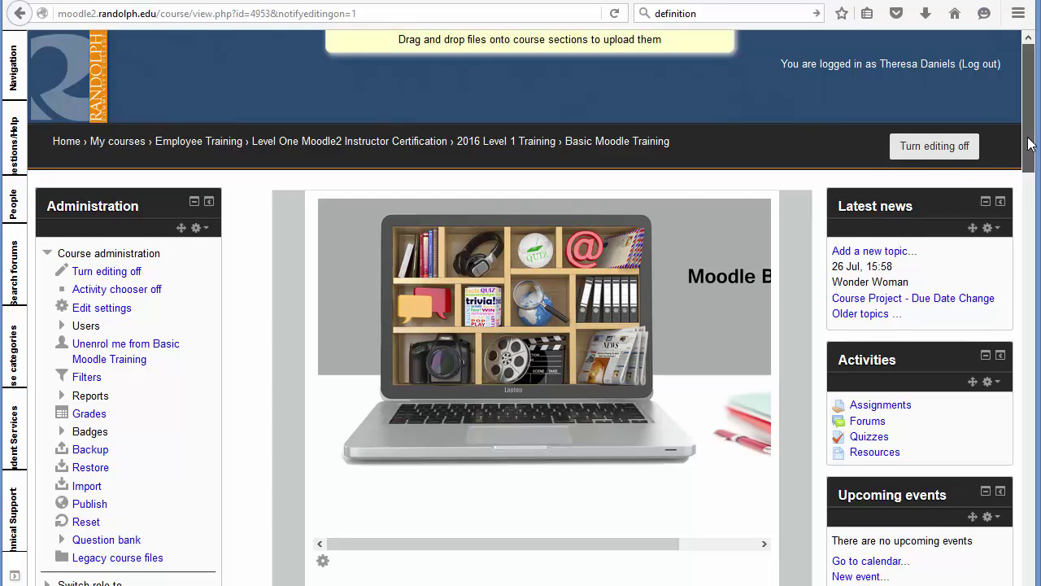
{"action": "left_click_drag", "start_coordinate": [1032, 144], "coordinate": [1037, 485]}
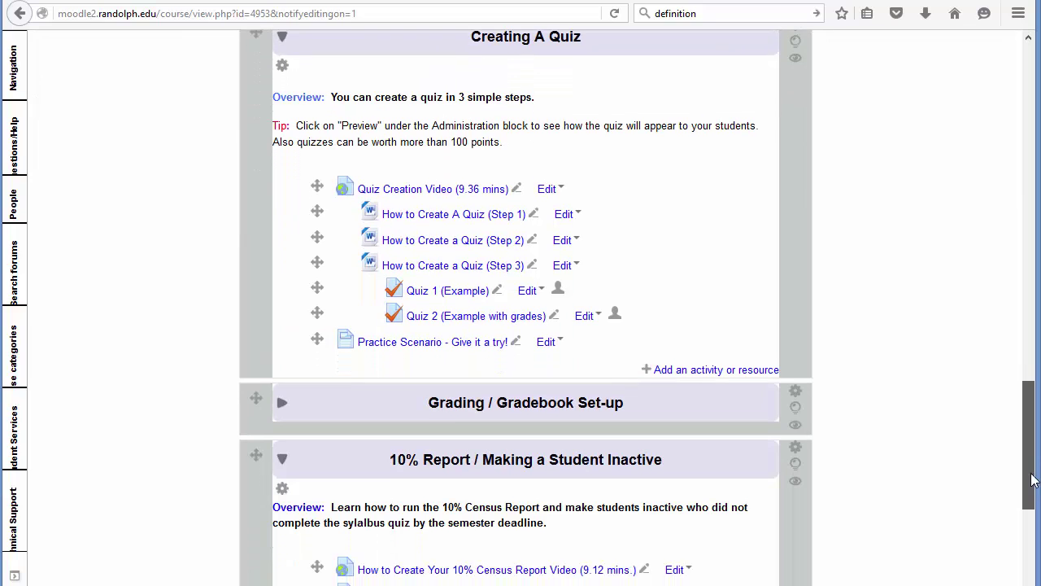
{"action": "left_click", "coordinate": [722, 372]}
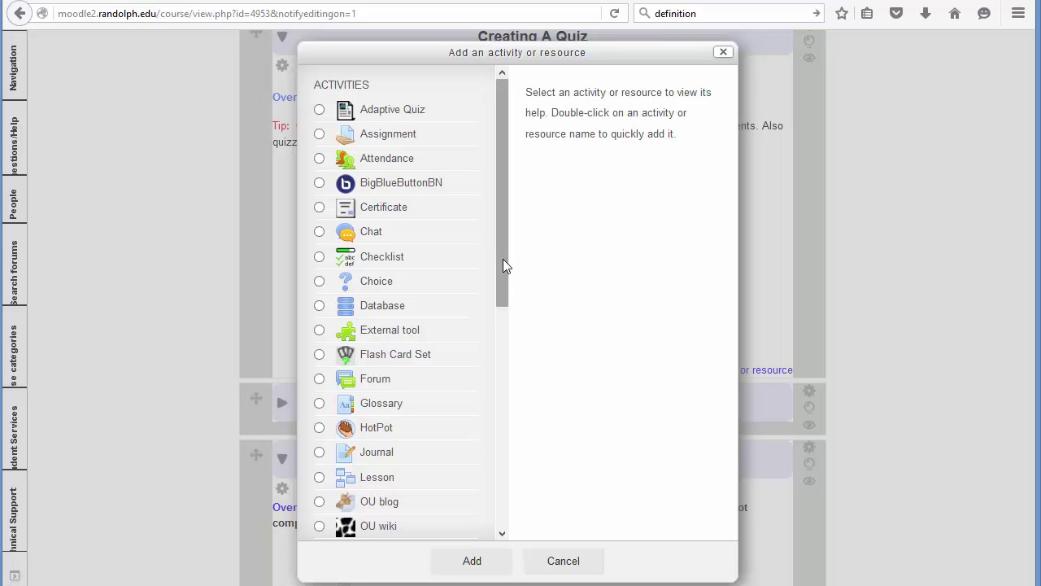
{"action": "left_click_drag", "start_coordinate": [504, 274], "coordinate": [501, 367]}
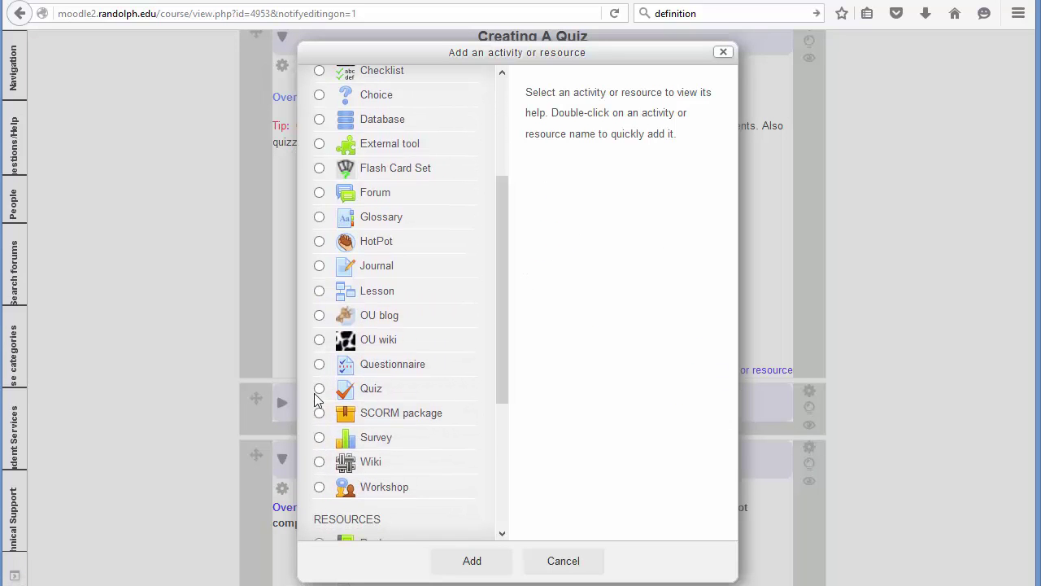
{"action": "left_click", "coordinate": [320, 390]}
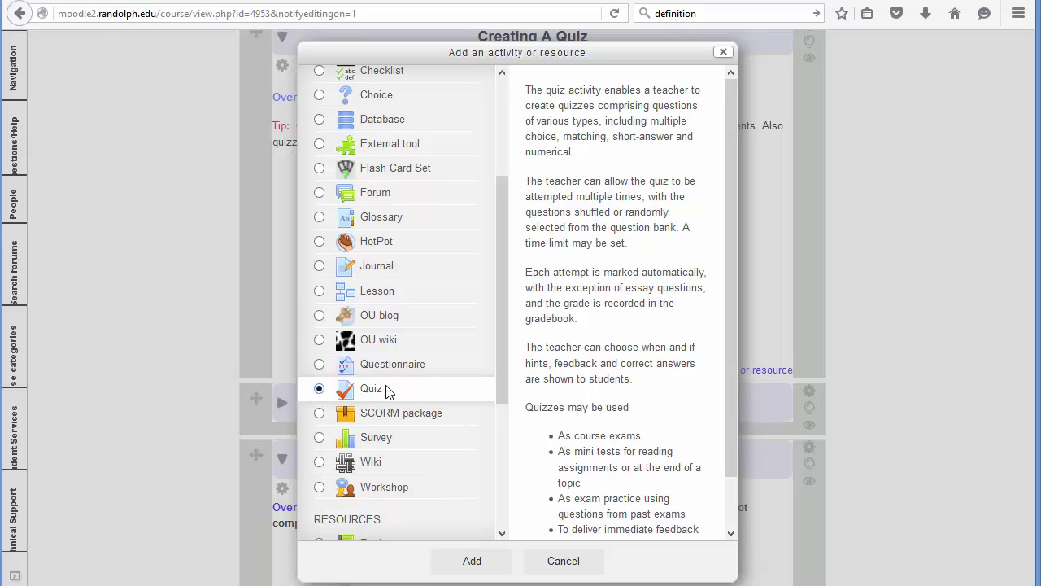
{"action": "left_click_drag", "start_coordinate": [595, 62], "coordinate": [592, 44]}
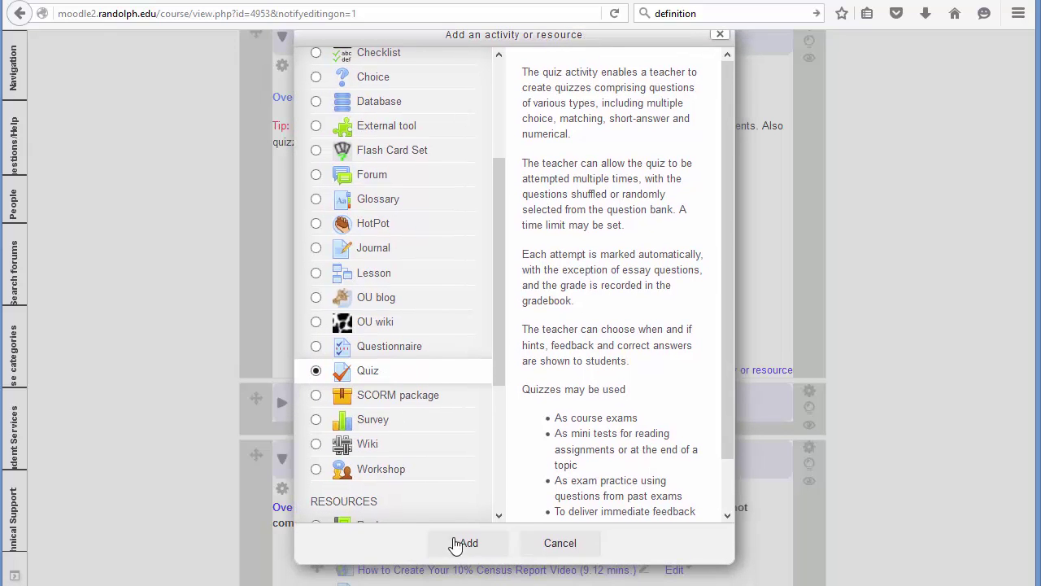
{"action": "left_click", "coordinate": [465, 543]}
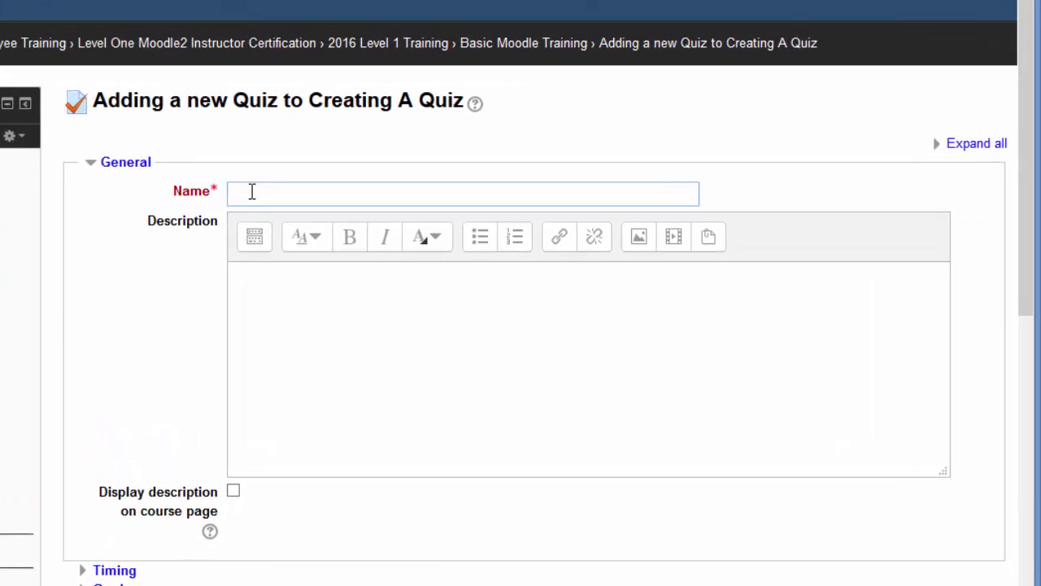
- Expand all sections of the new quiz form and enable the Open the quiz and Close the quiz dates
{"action": "left_click", "coordinate": [331, 326]}
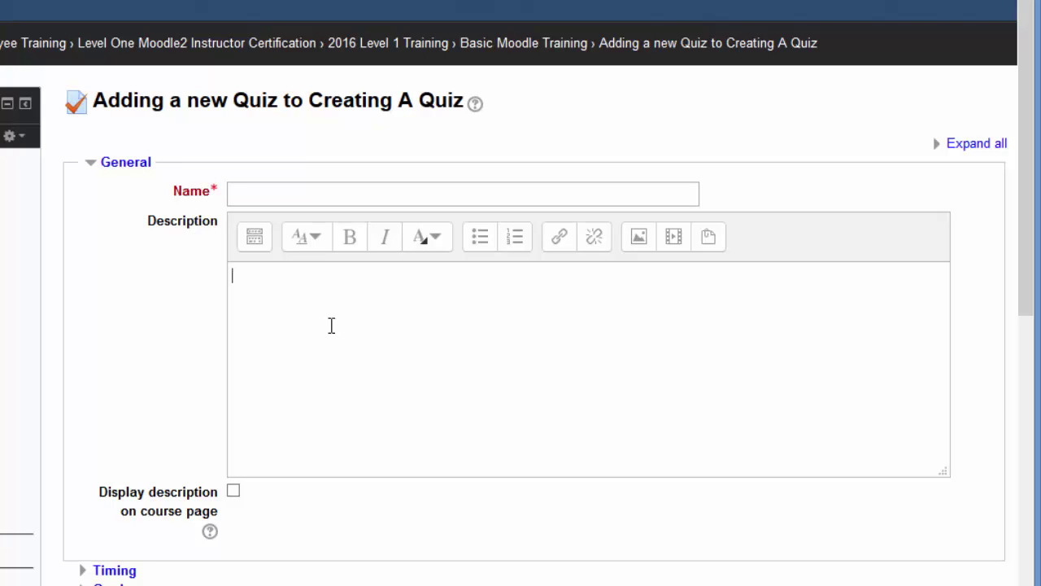
{"action": "left_click", "coordinate": [981, 148]}
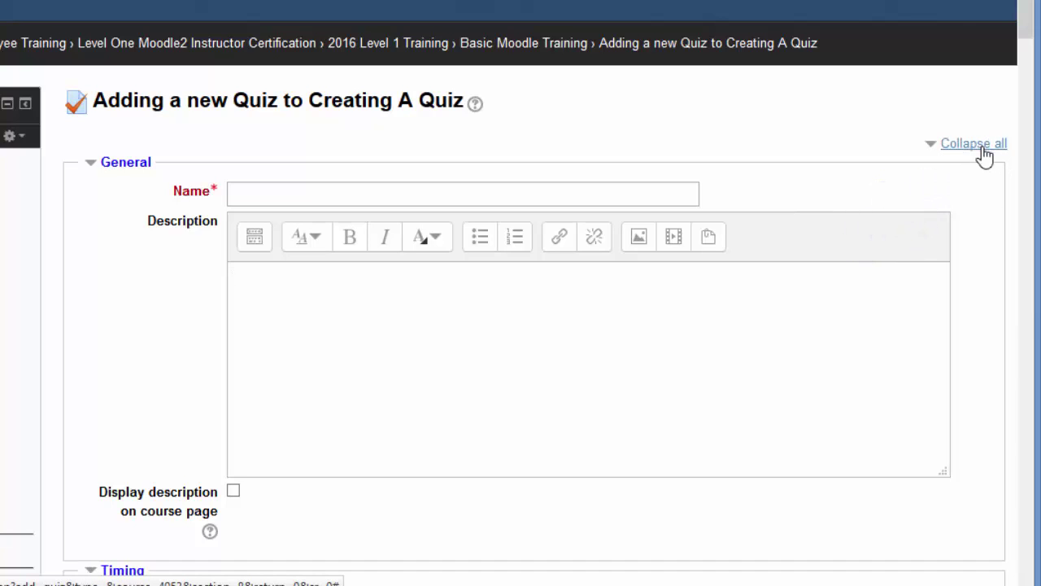
{"action": "scroll", "coordinate": [952, 236], "scroll_direction": "down", "scroll_amount": 5}
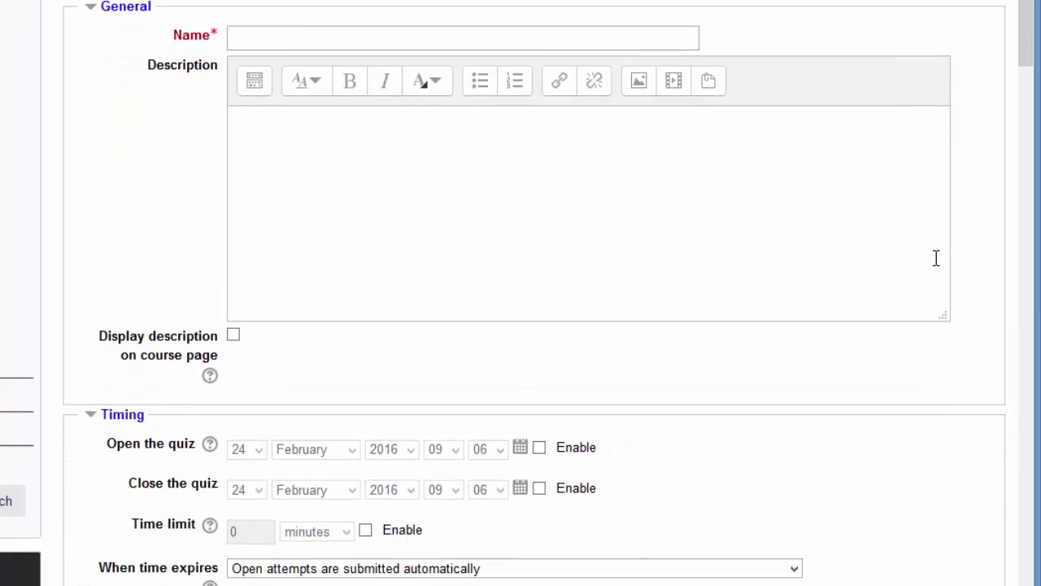
{"action": "scroll", "coordinate": [917, 302], "scroll_direction": "down", "scroll_amount": 1}
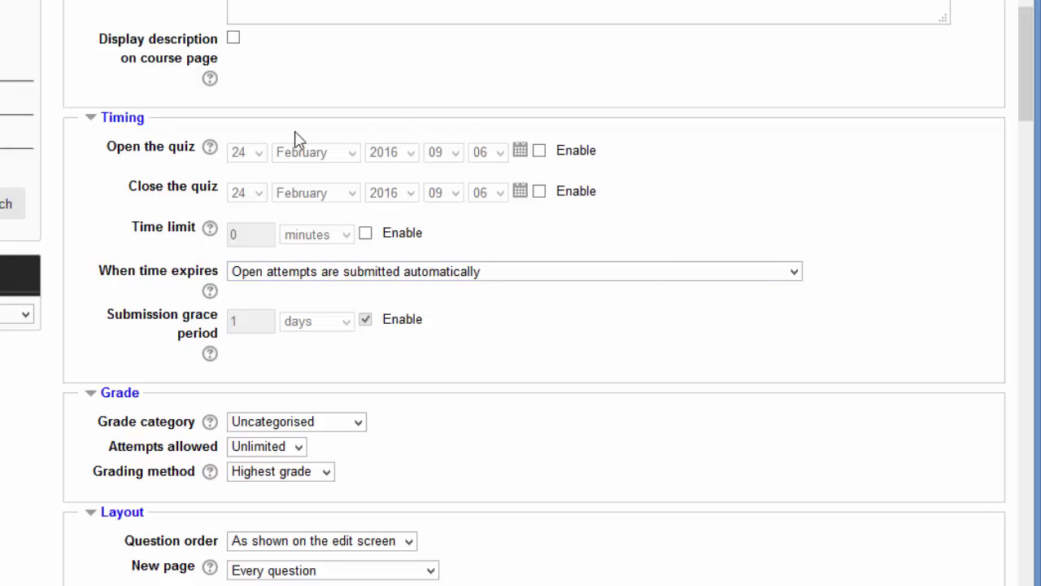
{"action": "left_click", "coordinate": [538, 153]}
{"action": "left_click", "coordinate": [540, 192]}
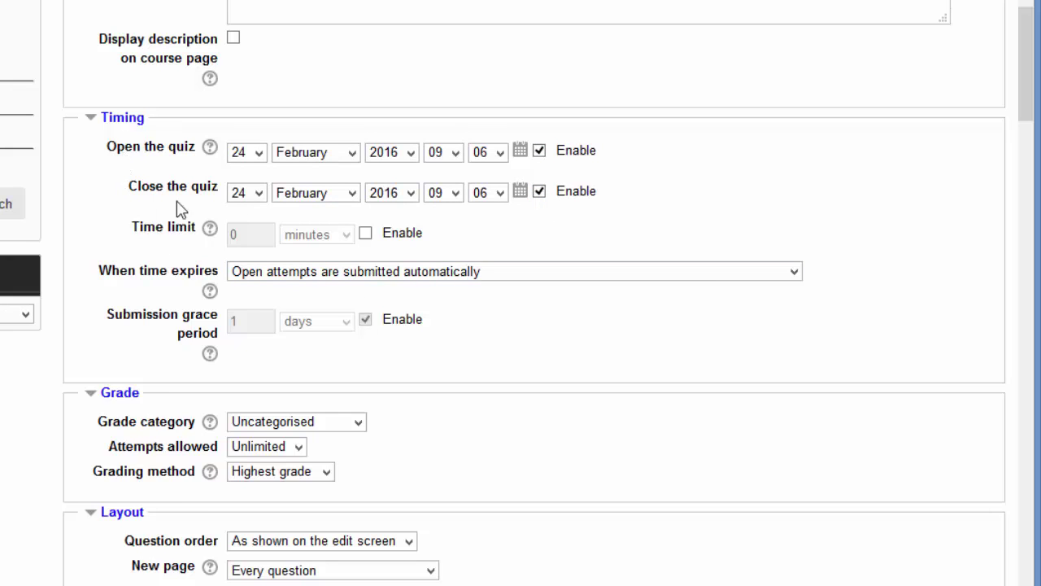
- Examine the day and hour choices available for the quiz's opening date
{"action": "left_click", "coordinate": [258, 153]}
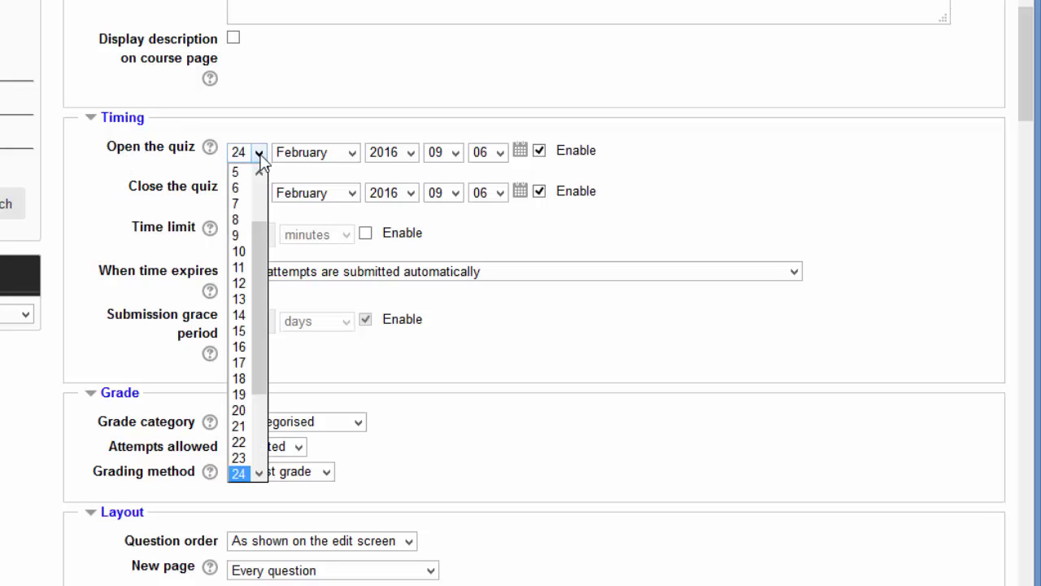
{"action": "left_click", "coordinate": [446, 174]}
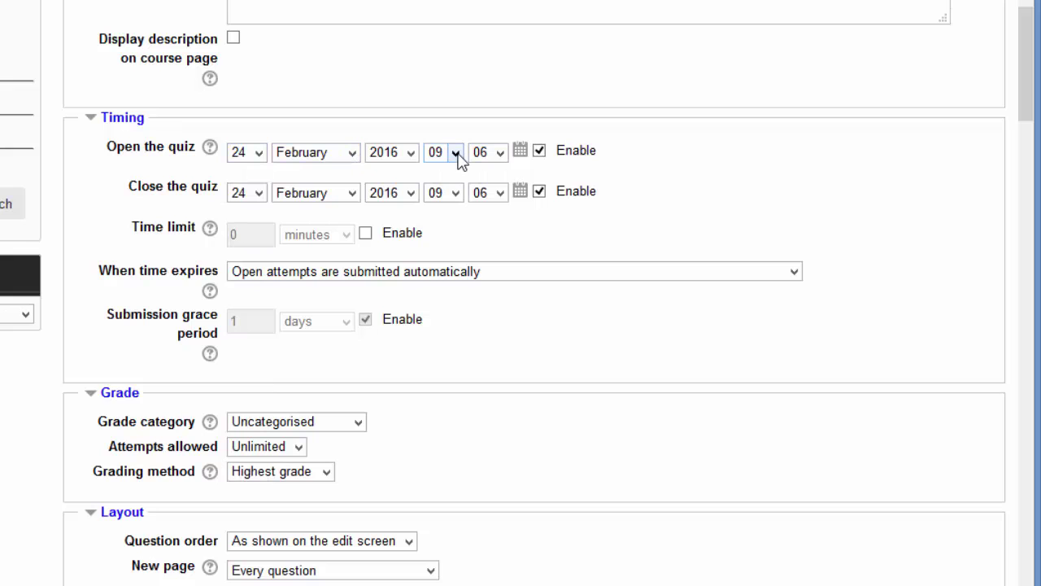
{"action": "left_click", "coordinate": [456, 160]}
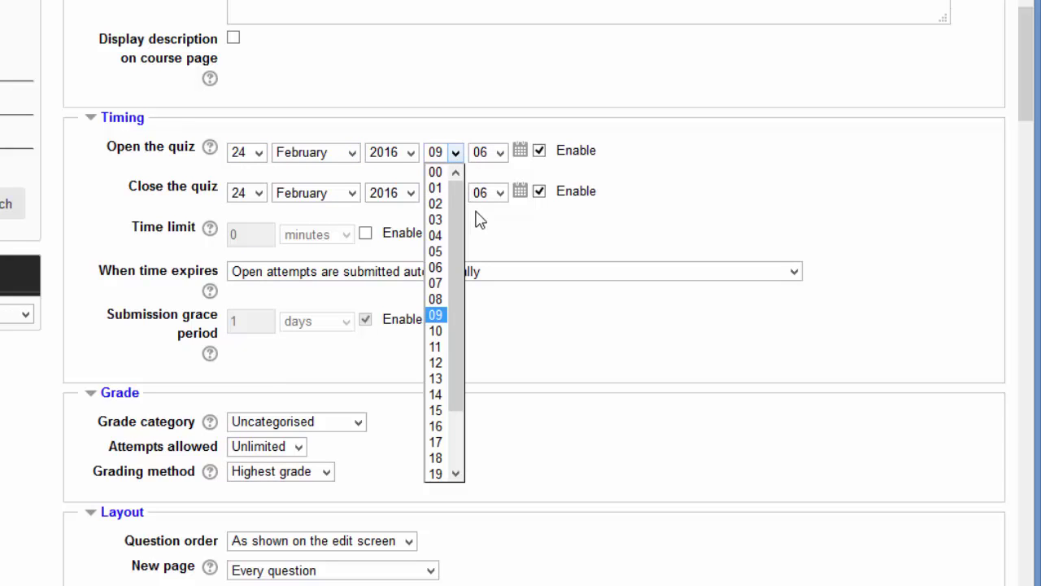
{"action": "left_click_drag", "start_coordinate": [460, 227], "coordinate": [468, 374]}
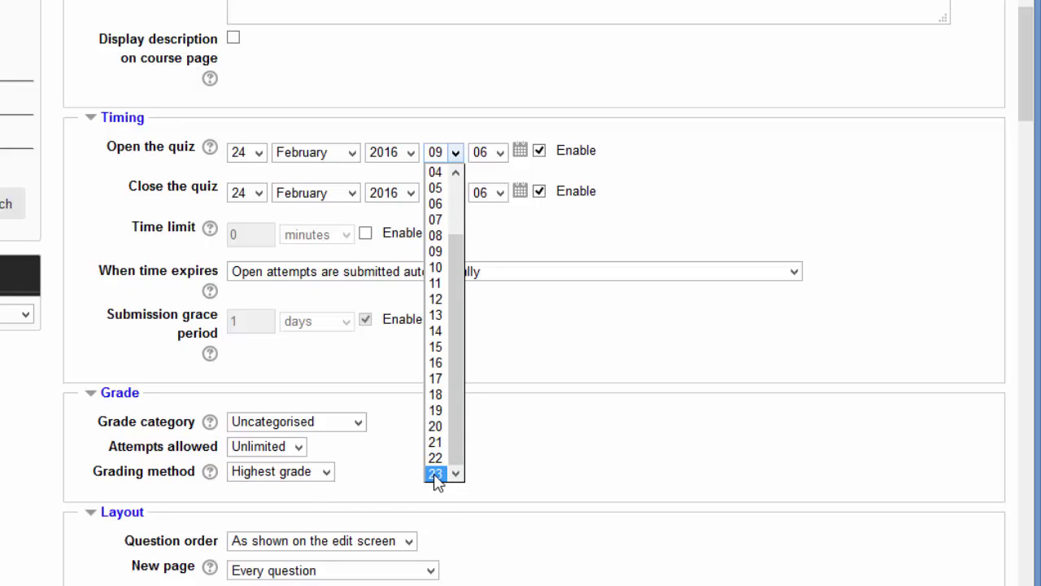
{"action": "left_click", "coordinate": [615, 331]}
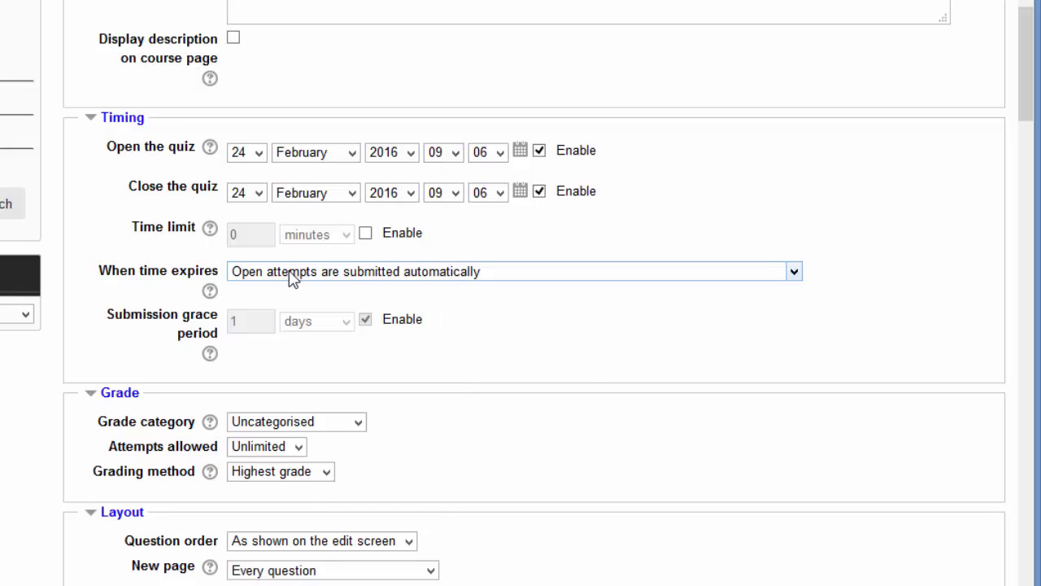
- Enable the quiz's time limit and check which time units are available for it
{"action": "left_click", "coordinate": [366, 234]}
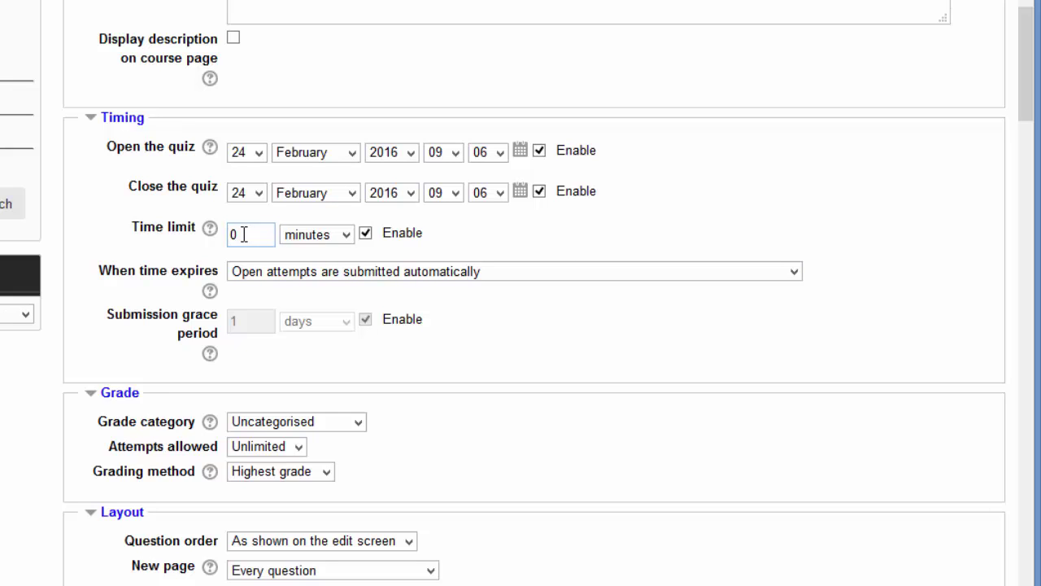
{"action": "left_click", "coordinate": [346, 235]}
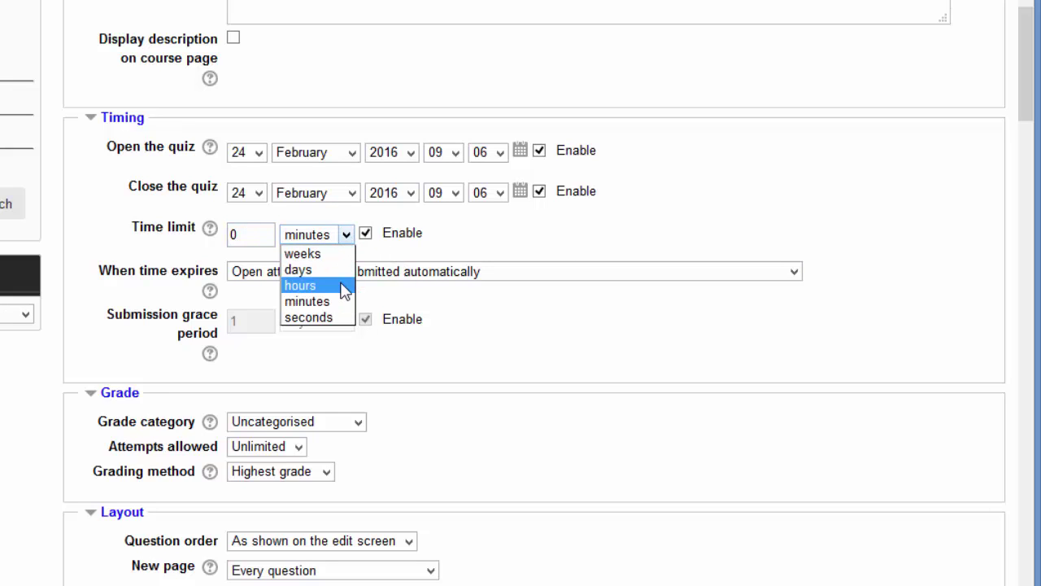
{"action": "left_click", "coordinate": [573, 312]}
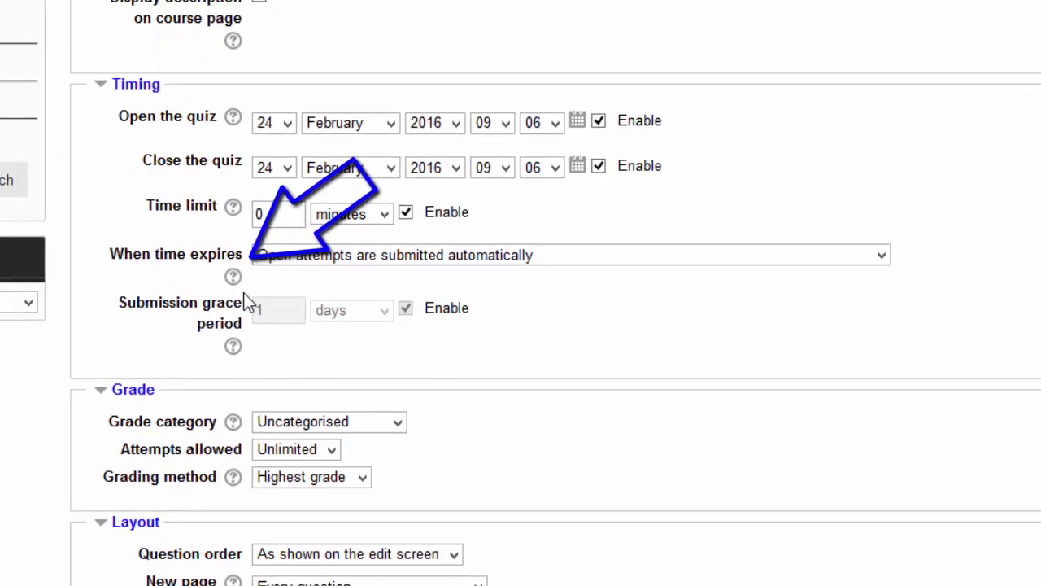
- Read the help for the When time expires setting and examine the available grade categories
{"action": "left_click", "coordinate": [232, 276]}
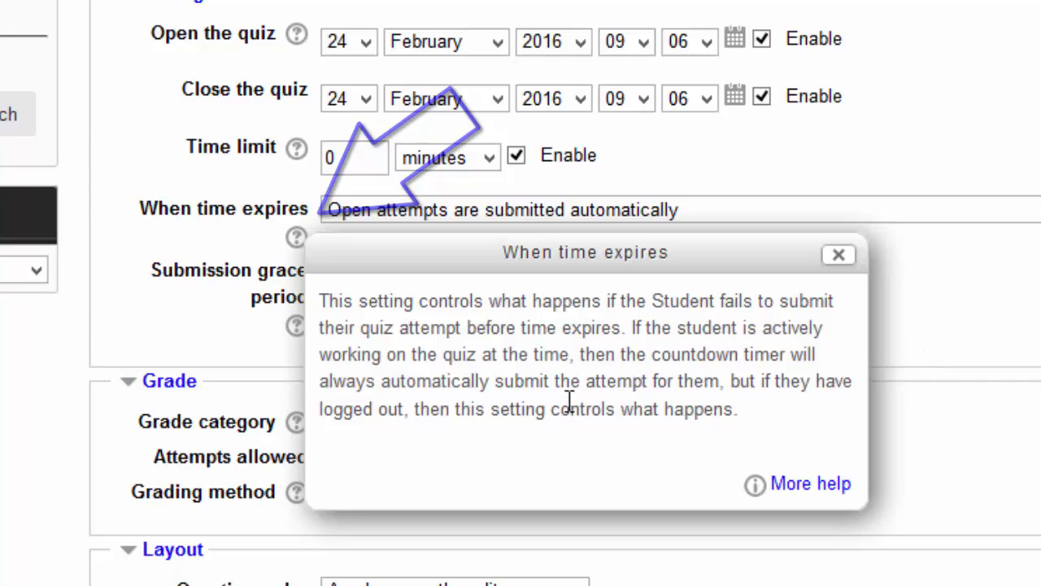
{"action": "left_click", "coordinate": [1006, 297]}
{"action": "scroll", "coordinate": [1002, 308], "scroll_direction": "down", "scroll_amount": 6}
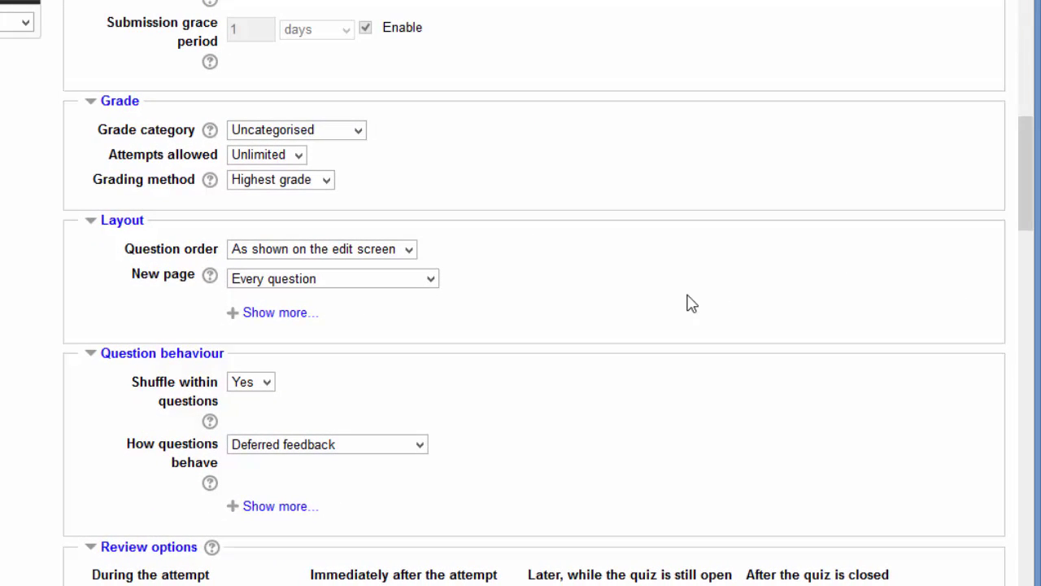
{"action": "left_click", "coordinate": [357, 130]}
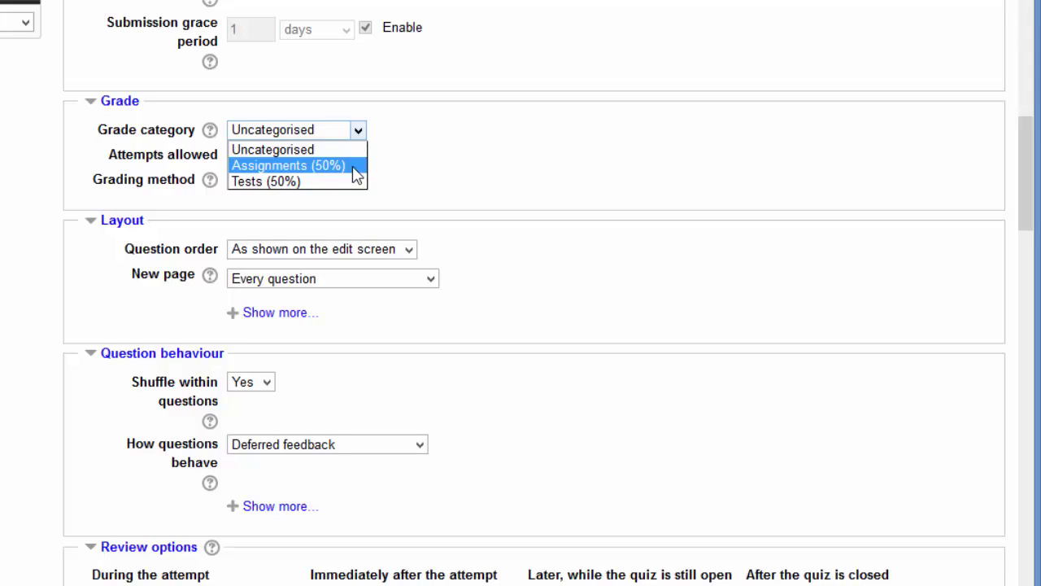
{"action": "left_click", "coordinate": [591, 175]}
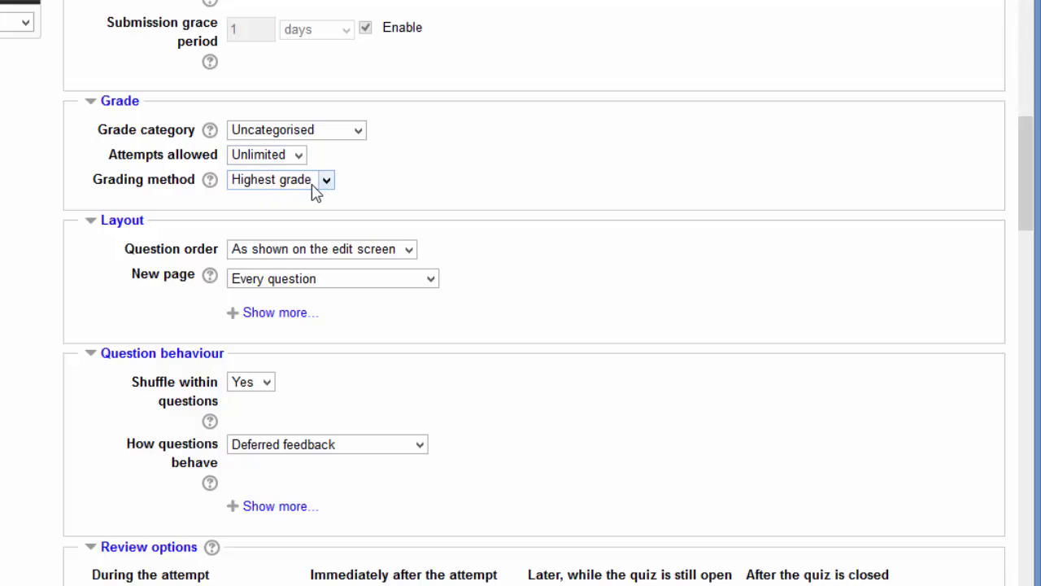
- Set the quiz layout to start a new page every 10 questions
{"action": "scroll", "coordinate": [569, 274], "scroll_direction": "down", "scroll_amount": 3}
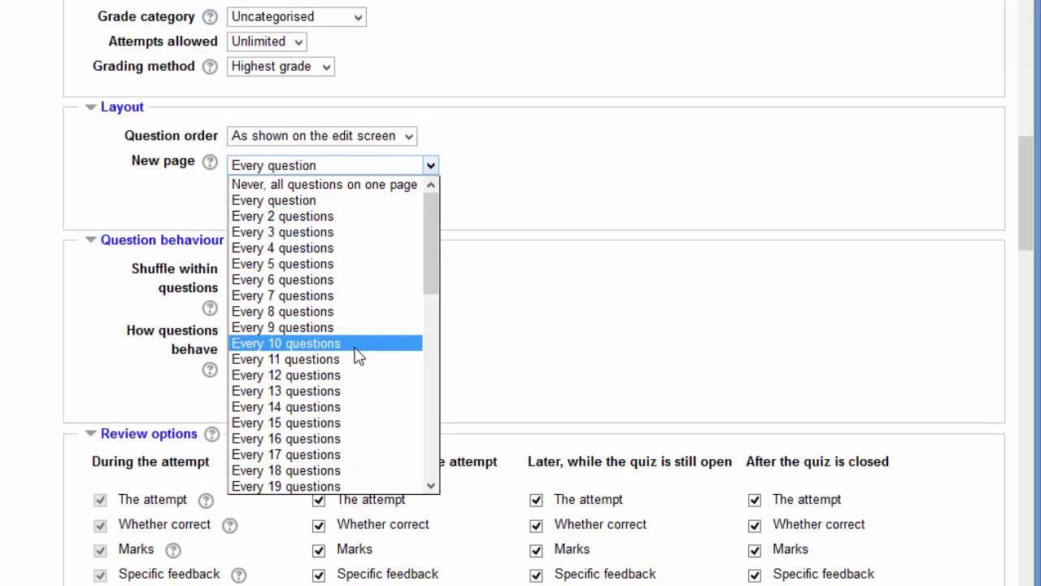
{"action": "left_click", "coordinate": [355, 343]}
- In the review options for Immediately after the attempt, disable everything except Marks
{"action": "scroll", "coordinate": [553, 323], "scroll_direction": "down", "scroll_amount": 3}
{"action": "scroll", "coordinate": [536, 327], "scroll_direction": "down", "scroll_amount": 5}
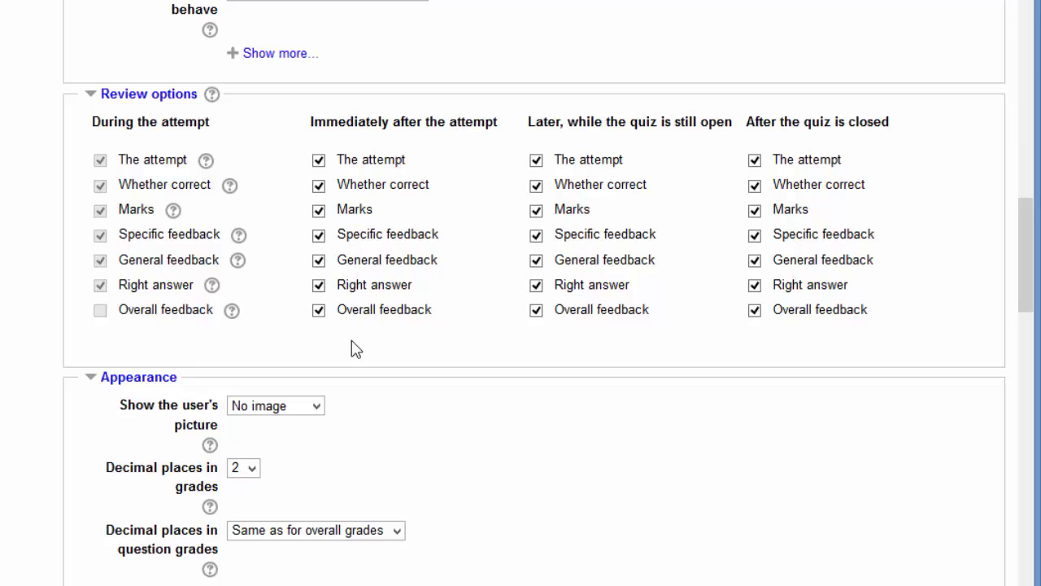
{"action": "left_click", "coordinate": [318, 309]}
{"action": "left_click", "coordinate": [318, 284]}
{"action": "left_click", "coordinate": [319, 260]}
{"action": "left_click", "coordinate": [318, 235]}
{"action": "left_click", "coordinate": [318, 185]}
{"action": "left_click", "coordinate": [319, 160]}
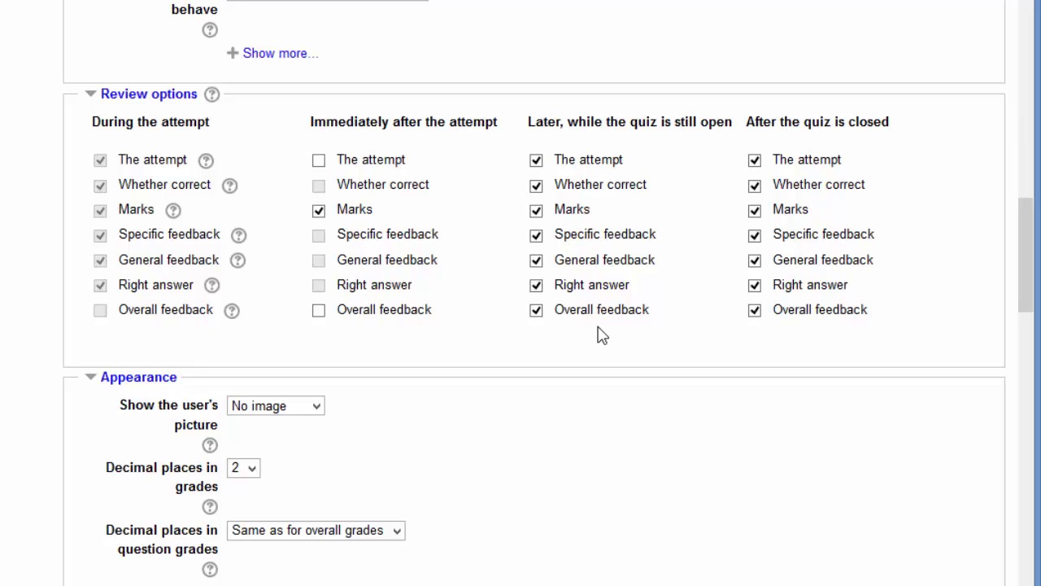
- In the review options for Later, while the quiz is still open, disable everything except Marks
{"action": "left_click", "coordinate": [536, 310]}
{"action": "left_click", "coordinate": [536, 285]}
{"action": "left_click", "coordinate": [536, 260]}
{"action": "left_click", "coordinate": [536, 235]}
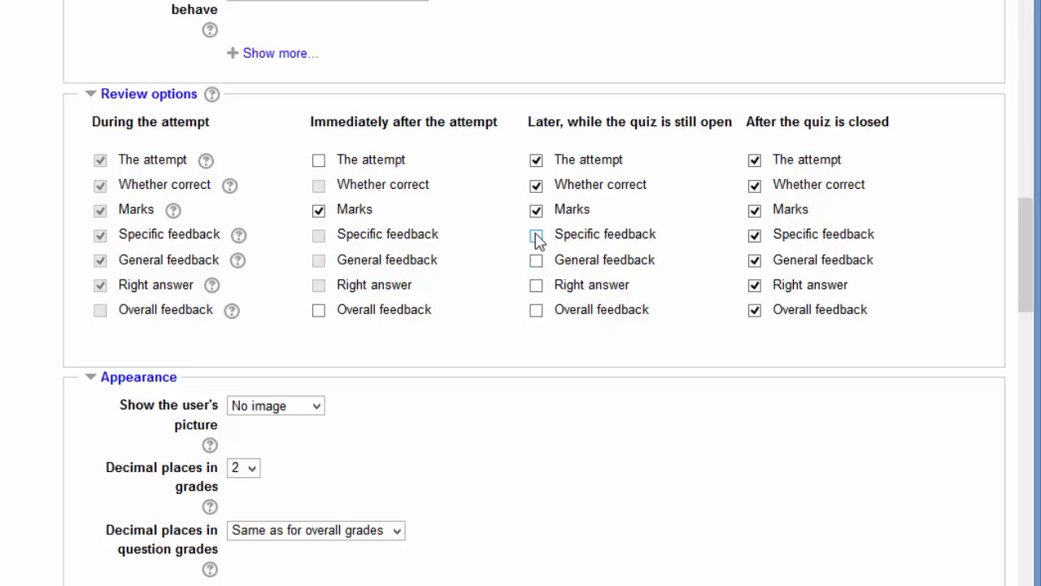
{"action": "left_click", "coordinate": [537, 186]}
{"action": "left_click", "coordinate": [536, 160]}
- Save the new quiz's settings and return to the course page
{"action": "scroll", "coordinate": [917, 309], "scroll_direction": "up", "scroll_amount": 5}
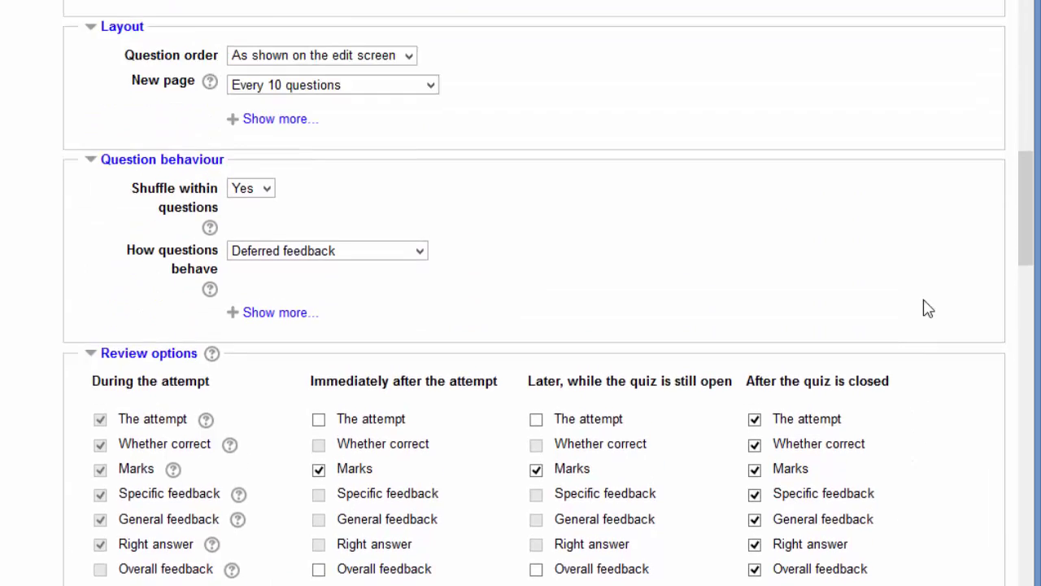
{"action": "scroll", "coordinate": [927, 308], "scroll_direction": "up", "scroll_amount": 4}
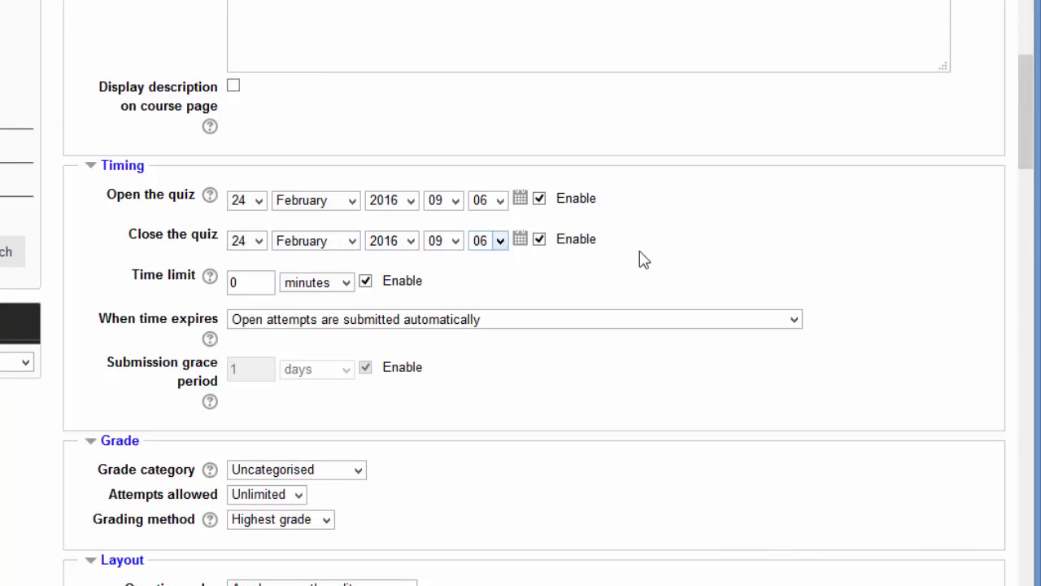
{"action": "scroll", "coordinate": [842, 290], "scroll_direction": "down", "scroll_amount": 8}
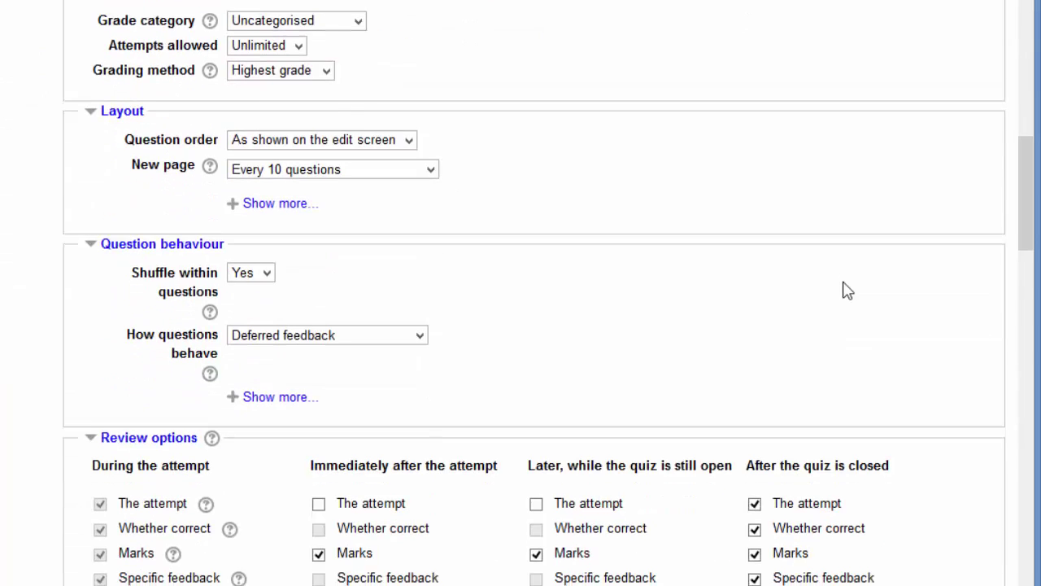
{"action": "scroll", "coordinate": [843, 283], "scroll_direction": "down", "scroll_amount": 1}
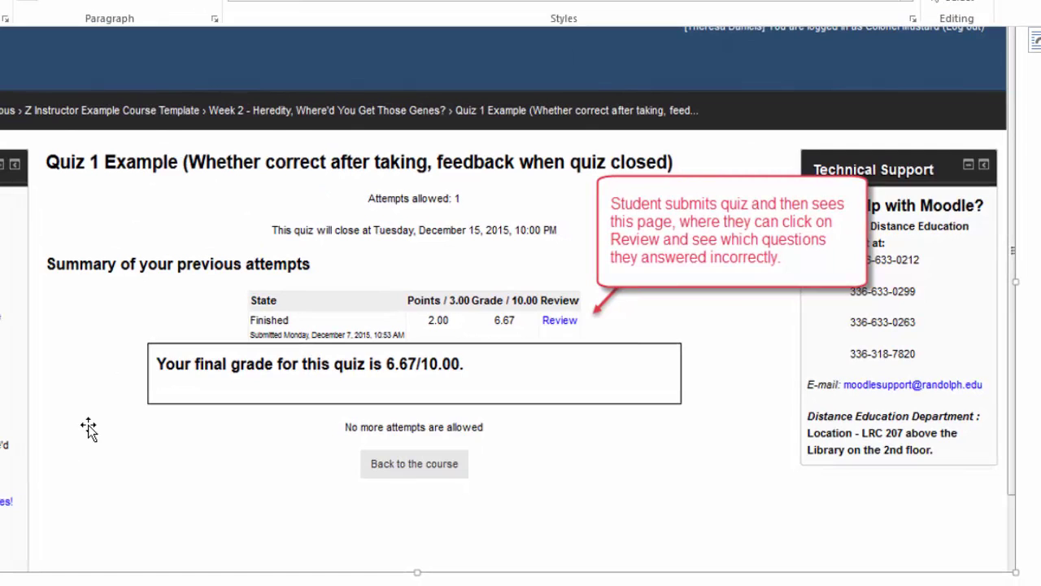
{"action": "scroll", "coordinate": [89, 427], "scroll_direction": "up", "scroll_amount": 1}
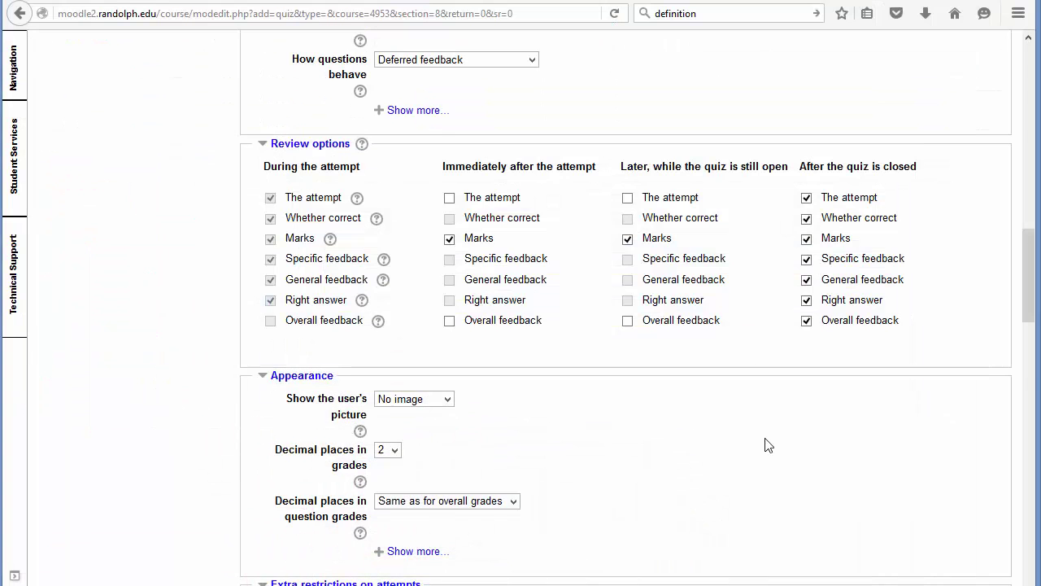
{"action": "scroll", "coordinate": [610, 548], "scroll_direction": "down", "scroll_amount": 5}
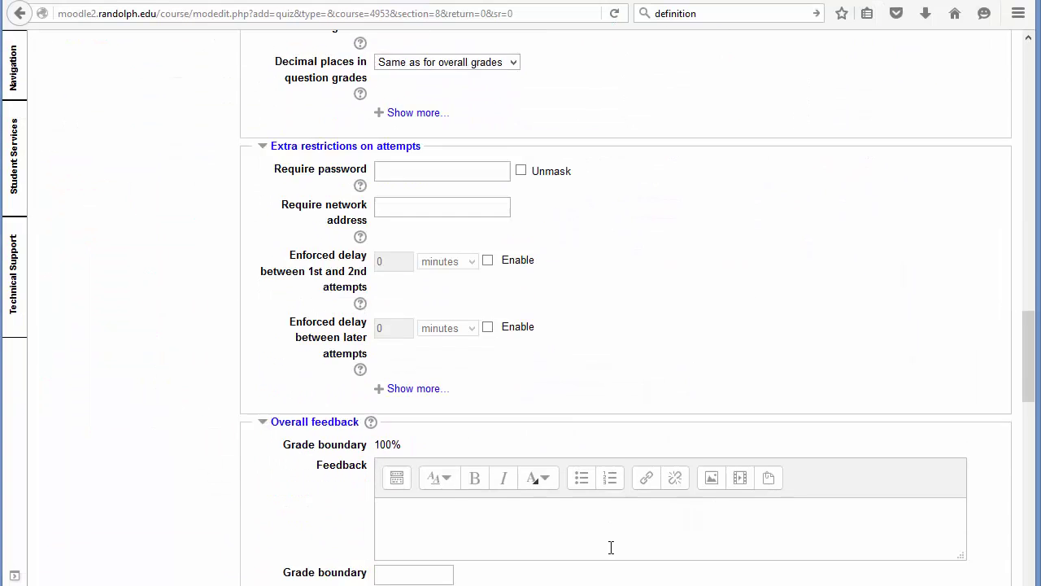
{"action": "scroll", "coordinate": [611, 547], "scroll_direction": "down", "scroll_amount": 15}
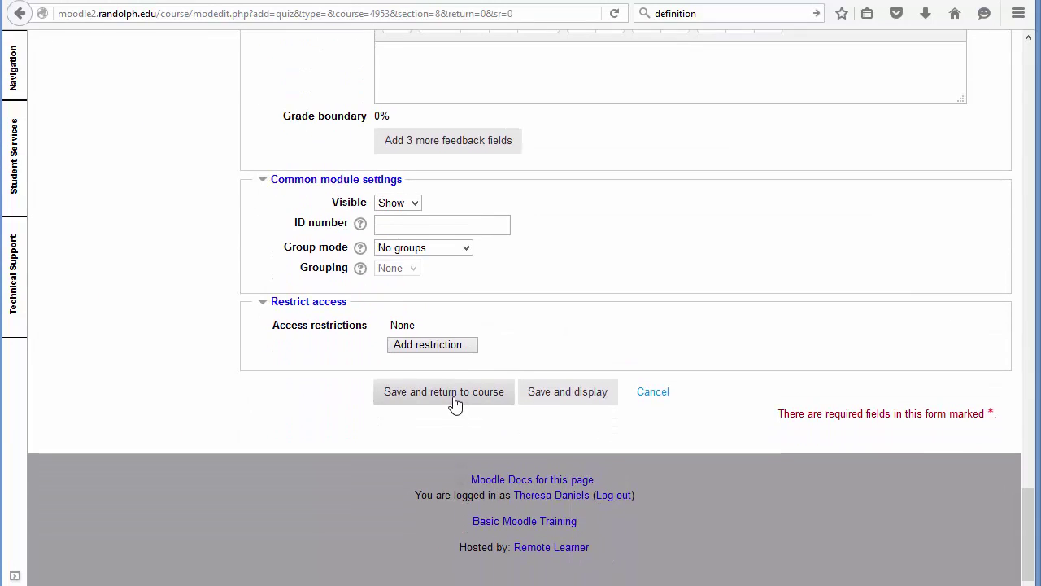
{"action": "left_click", "coordinate": [454, 393]}
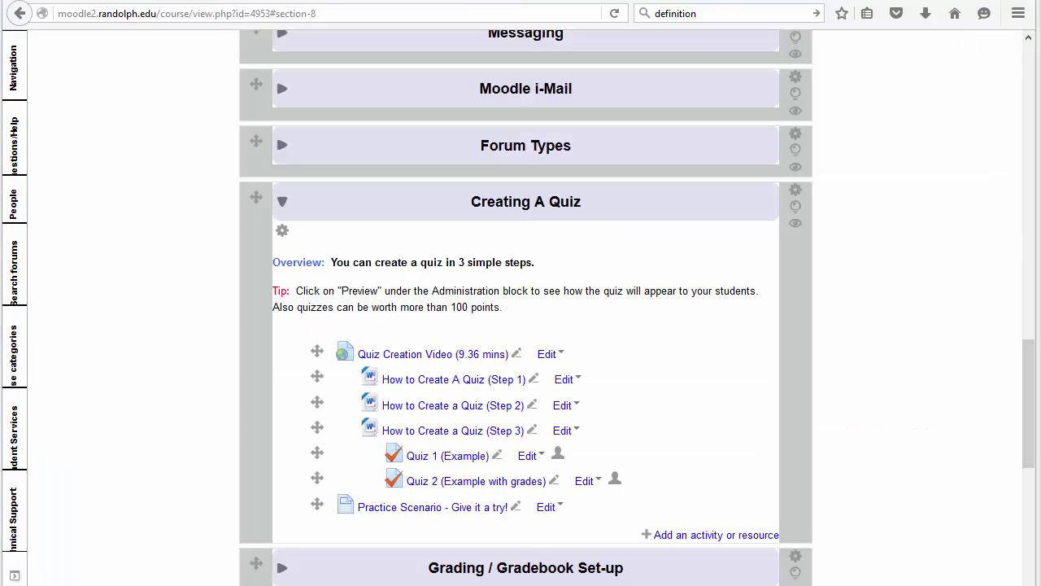